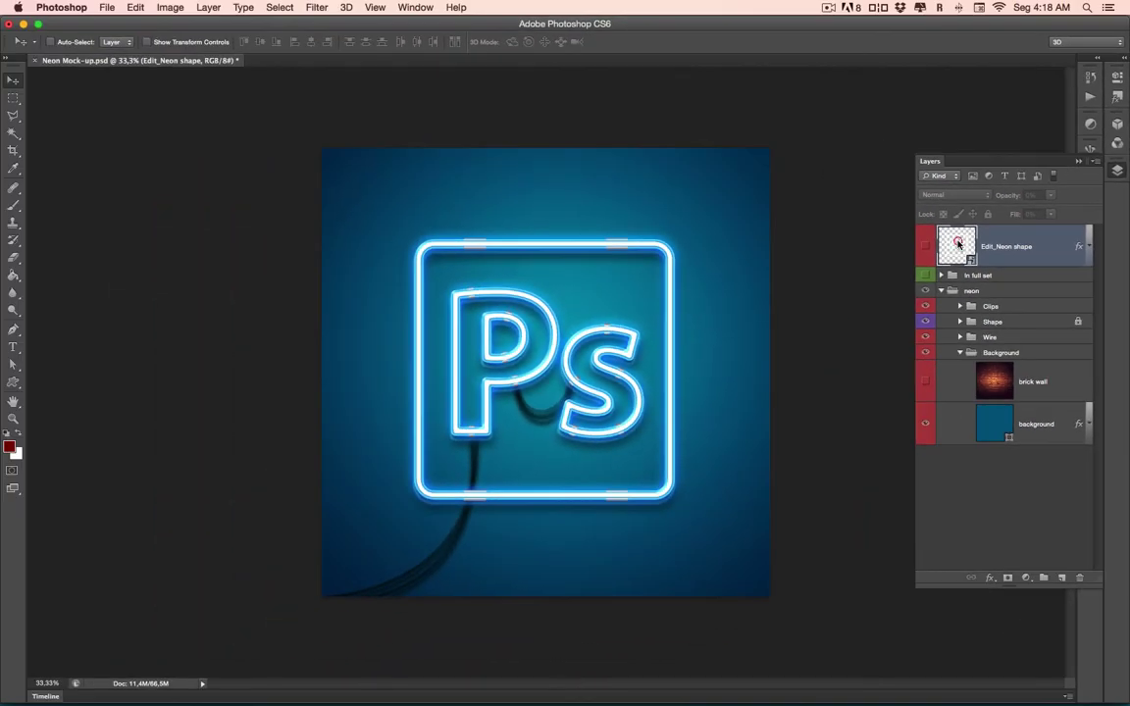
# - Open the Edit_Neon smart object as Shape 131.psb with layers kept, and hide the Stroke 40 px layer
pyautogui.doubleClick(969, 247)
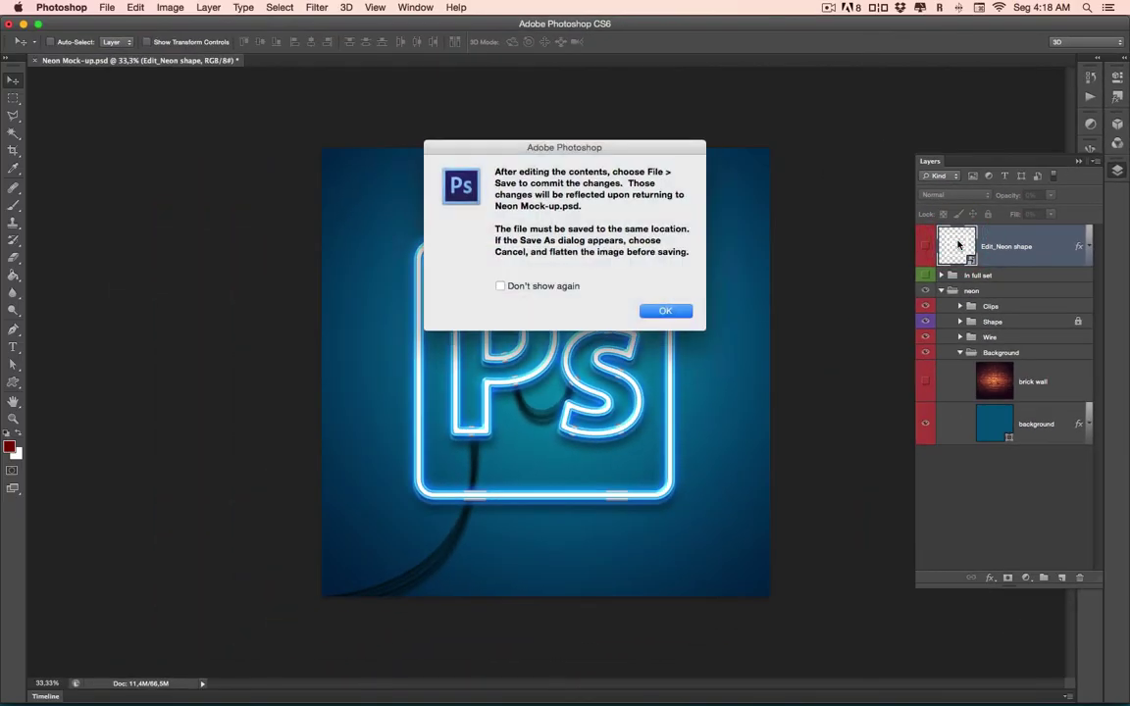
pyautogui.click(657, 310)
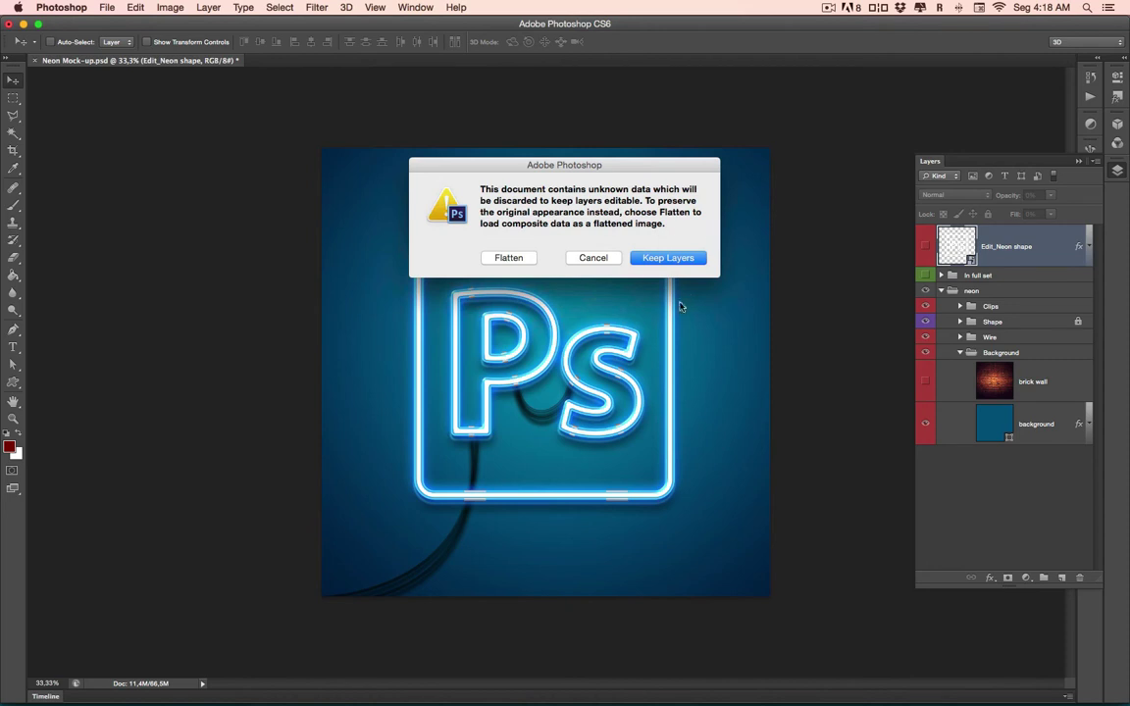
pyautogui.click(667, 257)
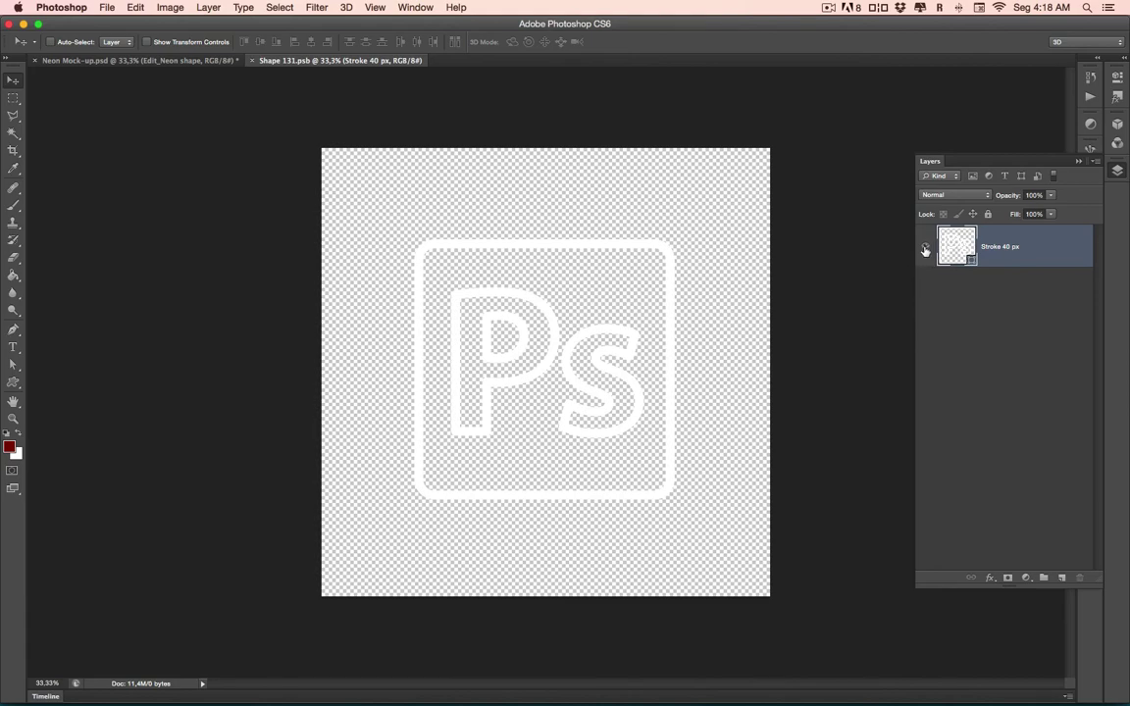
pyautogui.click(924, 250)
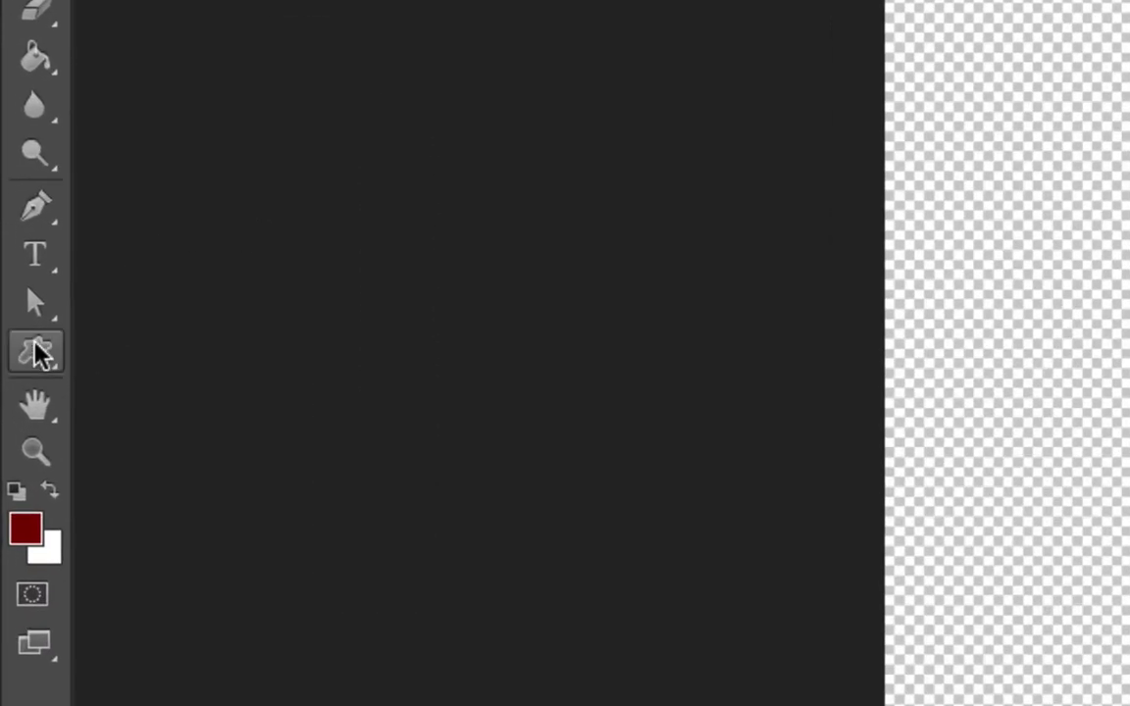
# - Pick the Custom Shape tool with the atom symbol chosen from the shape library
pyautogui.click(12, 384)
pyautogui.moveTo(33, 359); pyautogui.dragTo(182, 355)
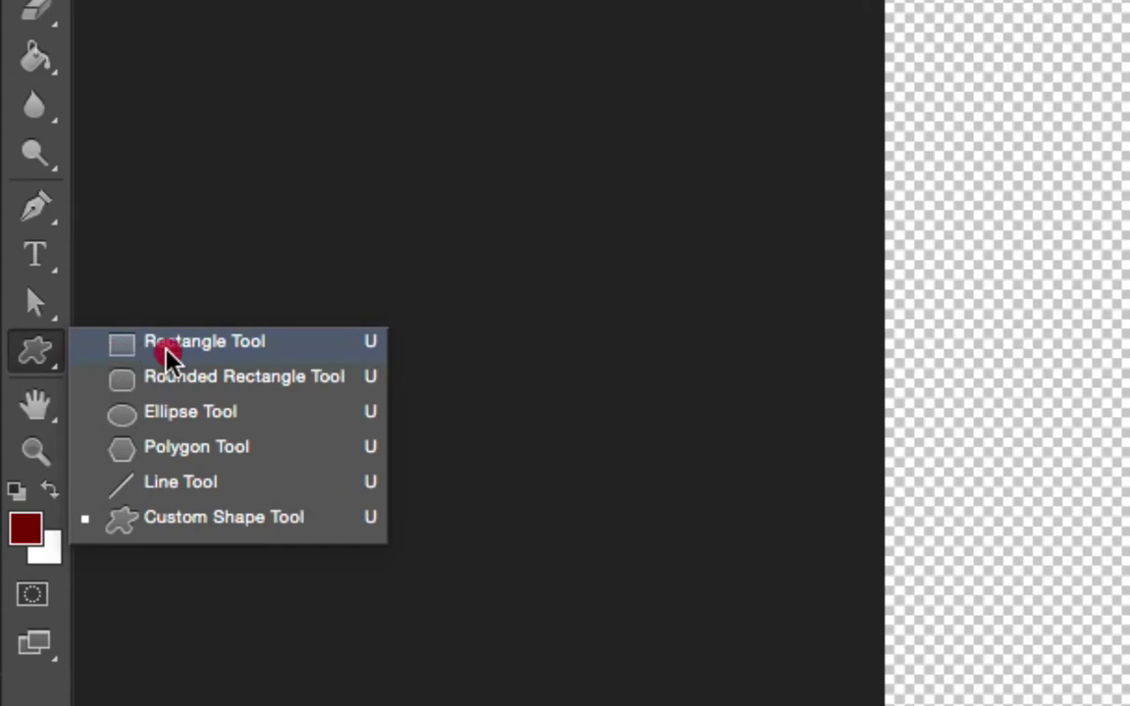
pyautogui.click(211, 538)
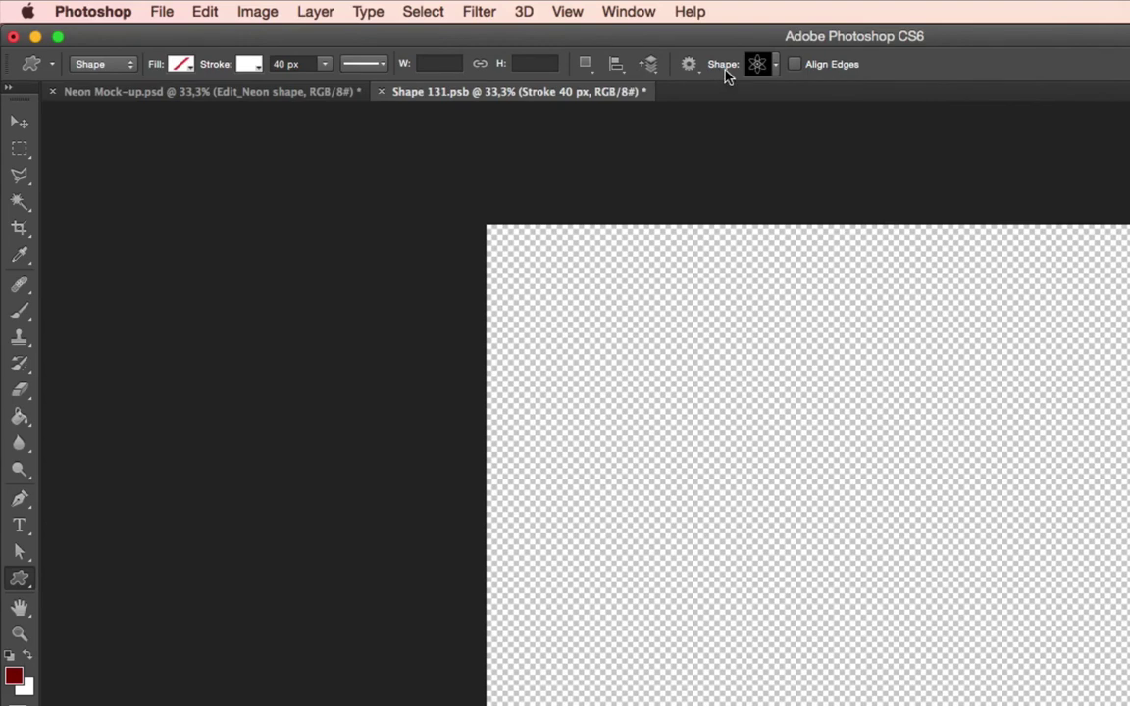
pyautogui.click(775, 65)
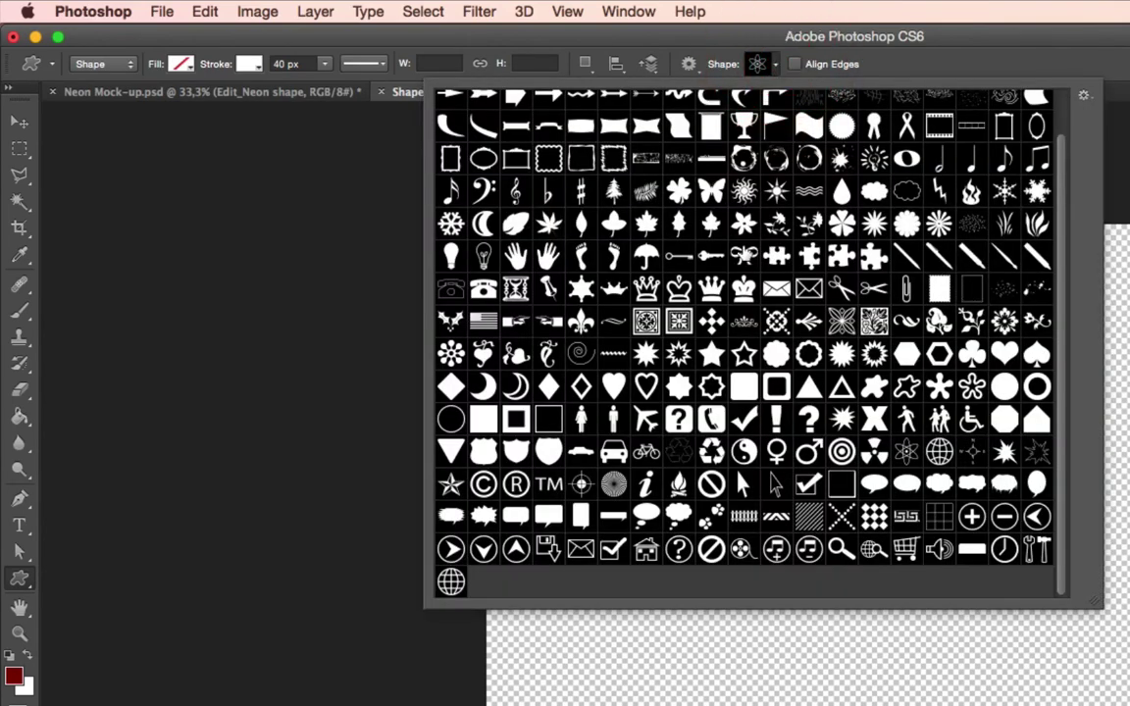
pyautogui.scroll(2, 645, 171)
pyautogui.scroll(-2, 645, 172)
pyautogui.click(905, 454)
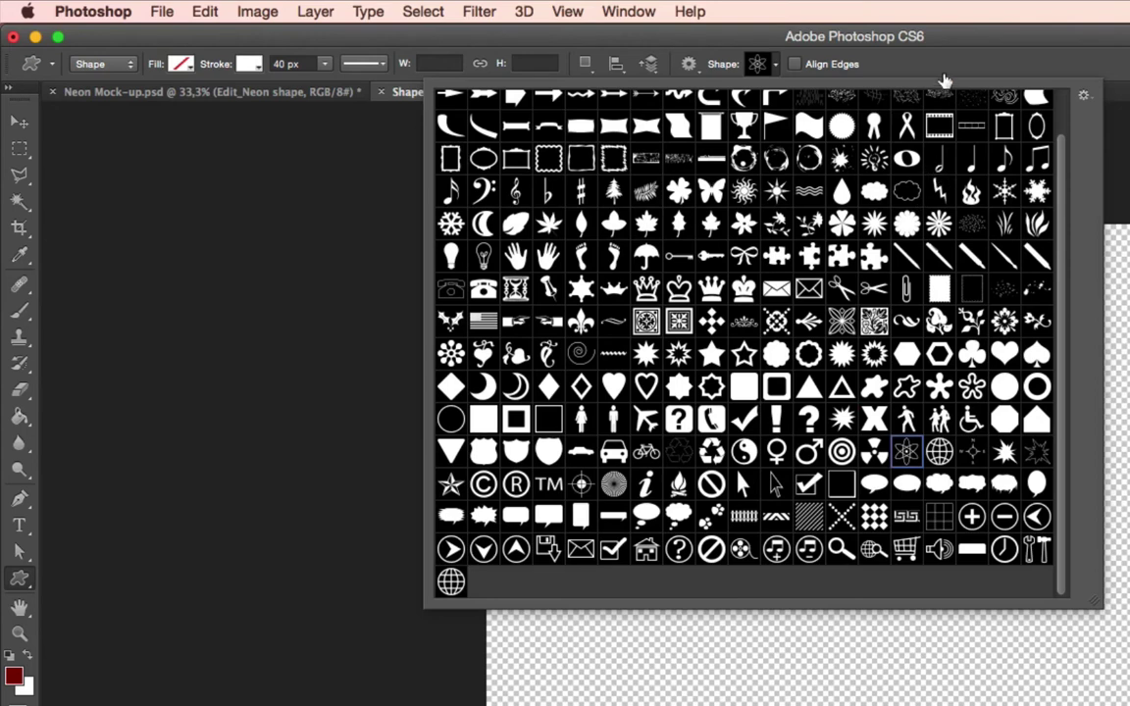
pyautogui.click(922, 52)
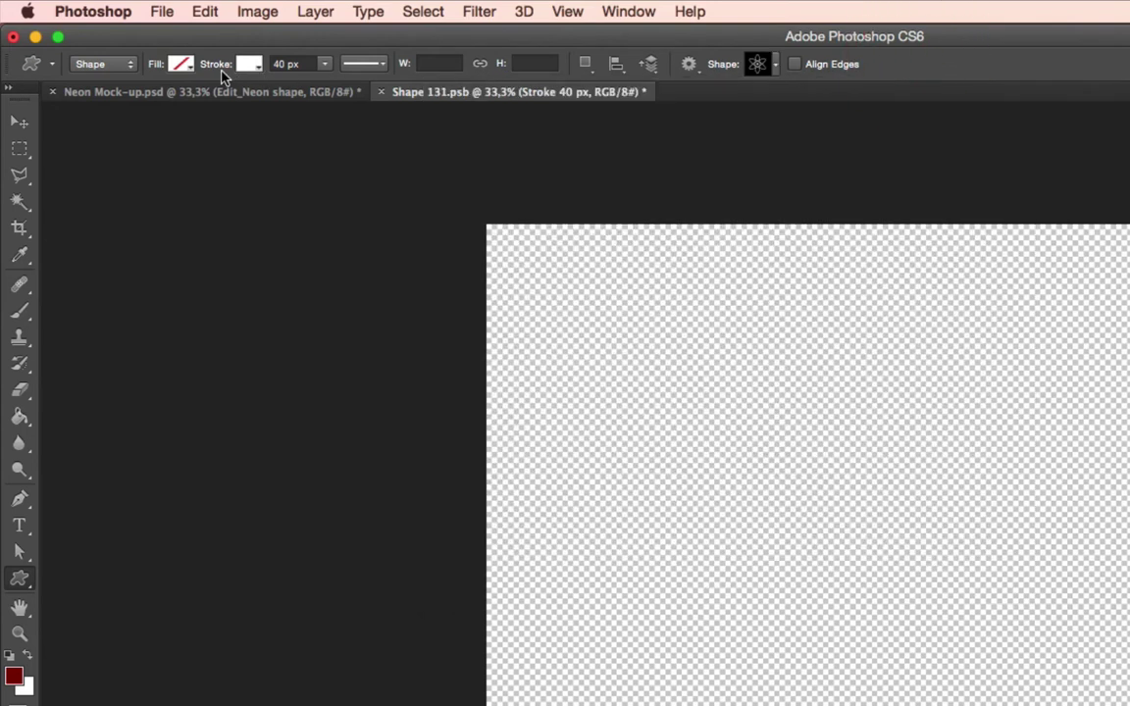
# - Set the stroke width to 20 px and draw the atom shape layer across the canvas
pyautogui.doubleClick(278, 64)
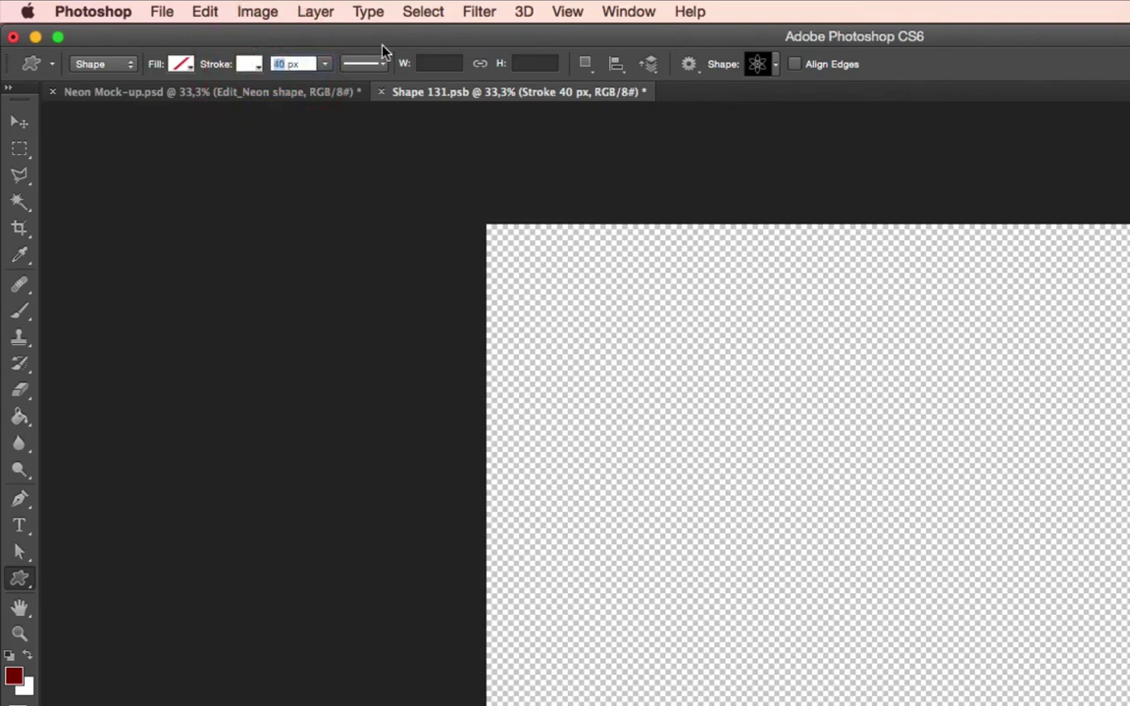
pyautogui.write('20')
pyautogui.click(100, 62)
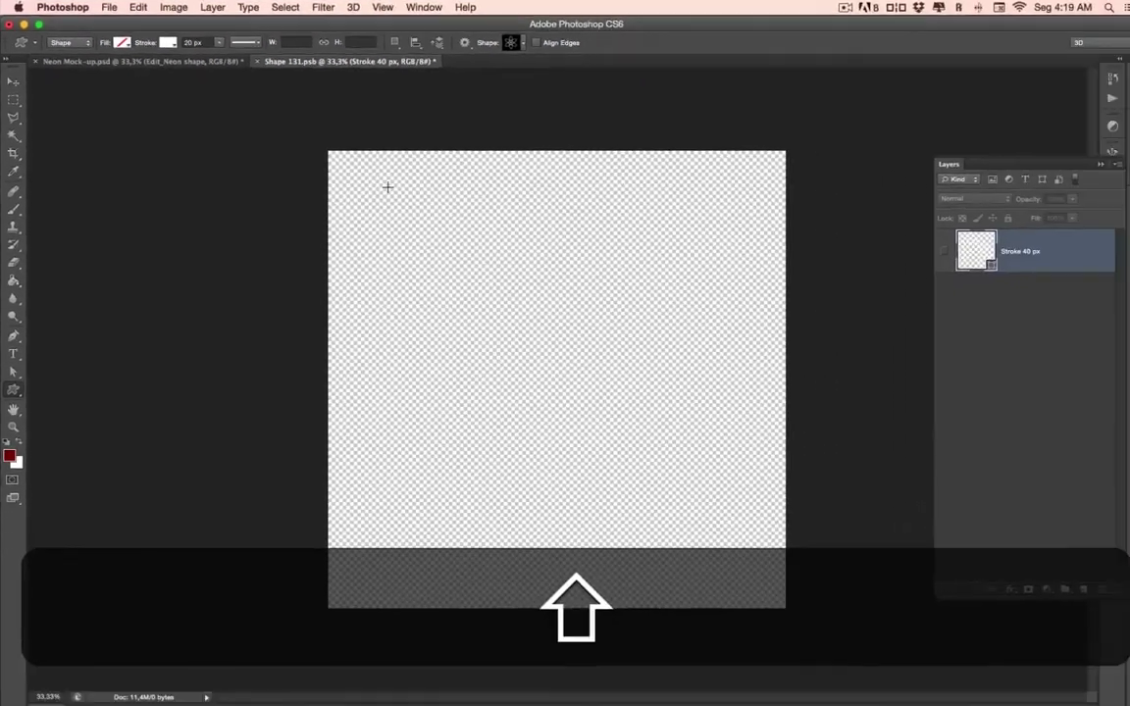
pyautogui.moveTo(388, 187)
pyautogui.mouseDown()
pyautogui.moveTo(783, 566)
pyautogui.moveTo(758, 555)
pyautogui.mouseUp()
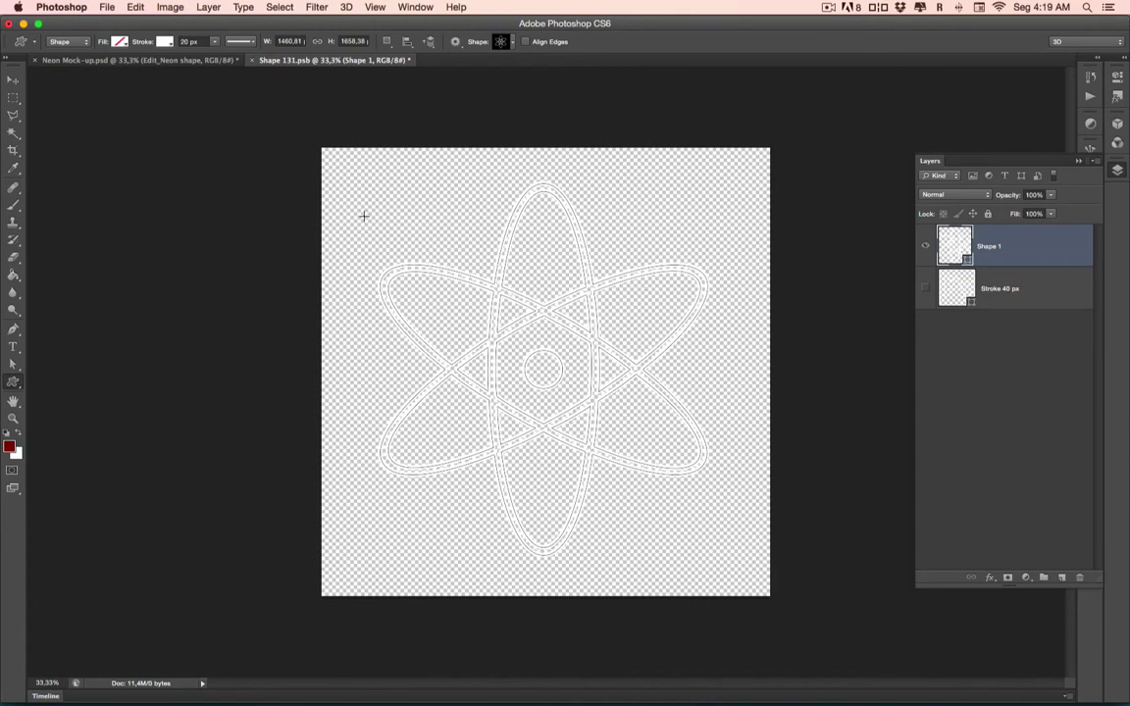
# - Center the atom shape vertically and horizontally on the canvas
pyautogui.press('super+a')
pyautogui.press('super+a')
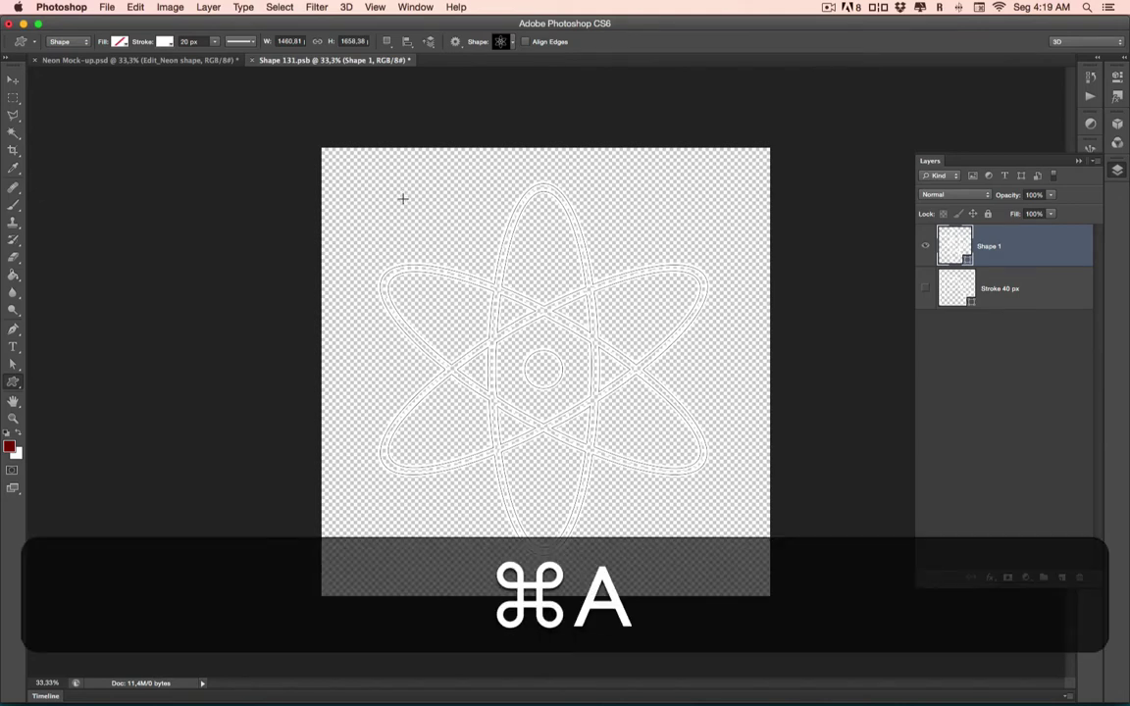
pyautogui.click(12, 78)
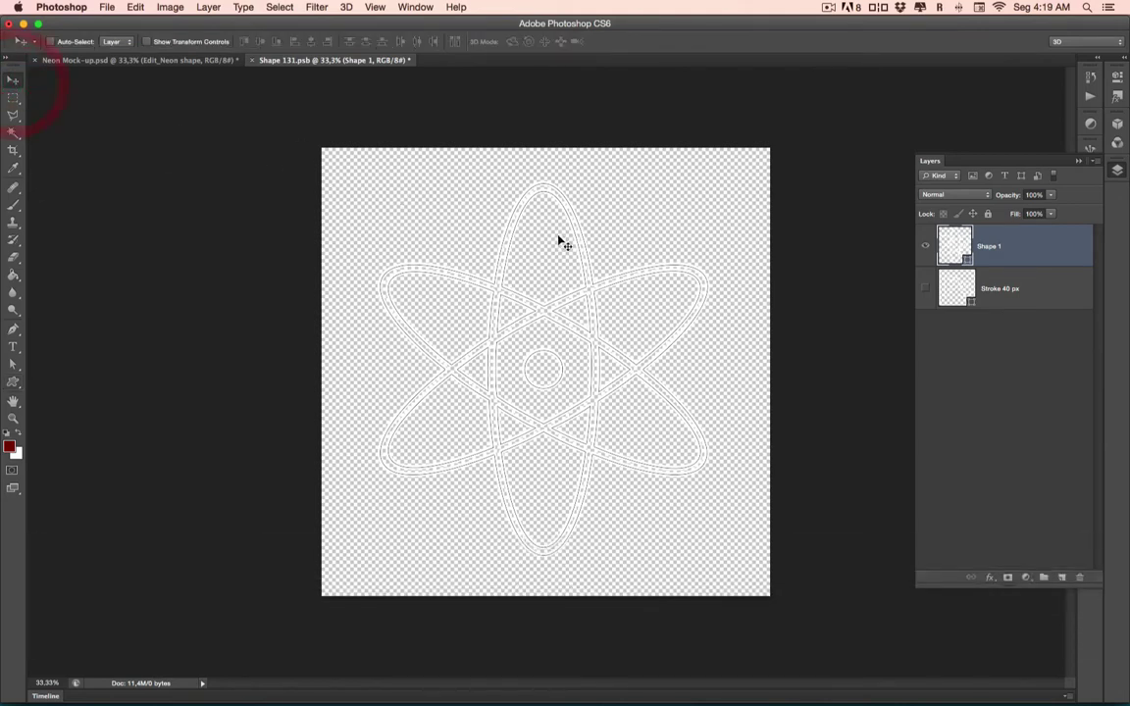
pyautogui.press('super+a')
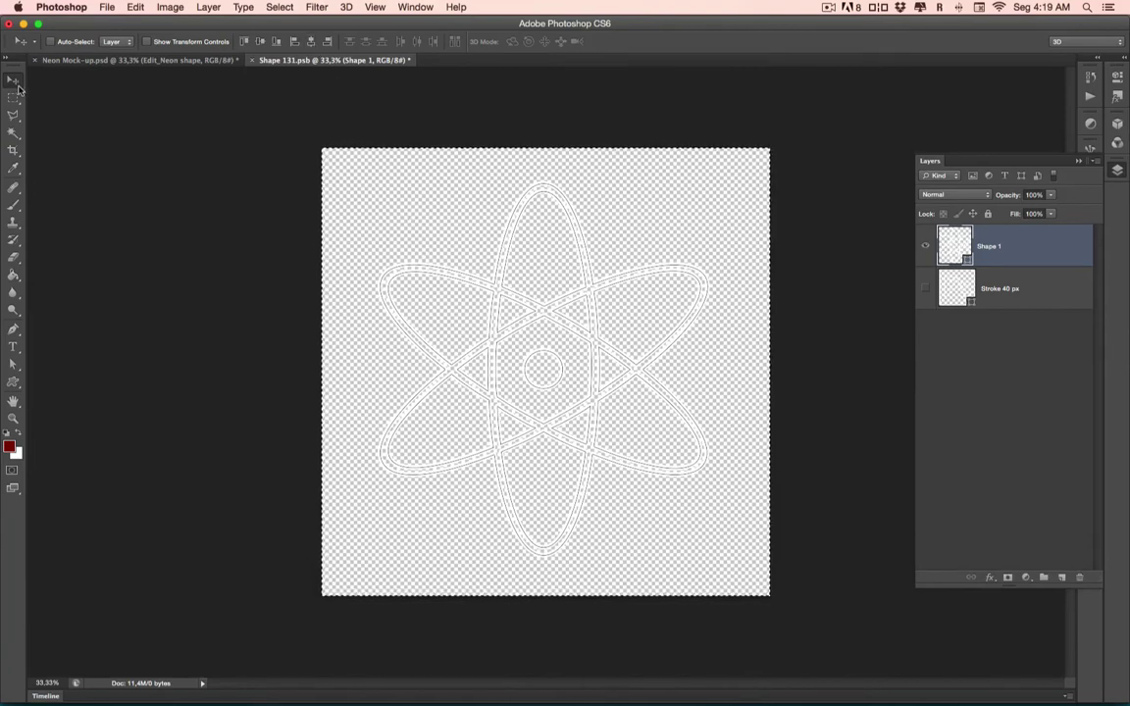
pyautogui.click(310, 44)
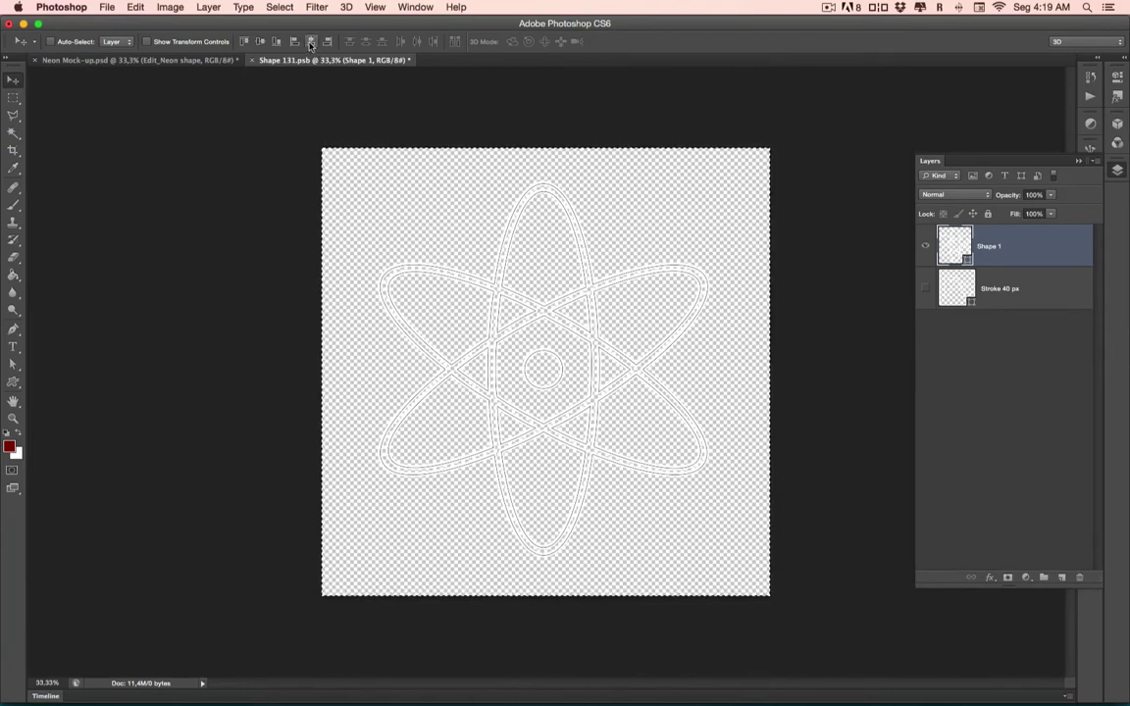
pyautogui.click(259, 44)
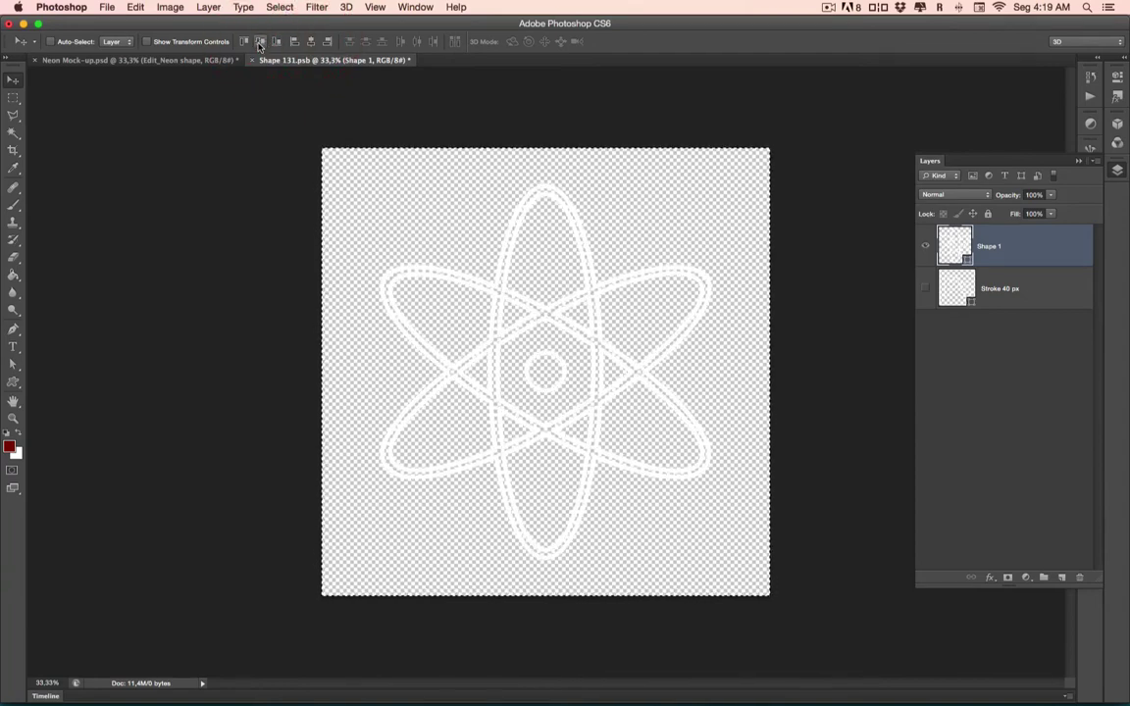
pyautogui.press('super')
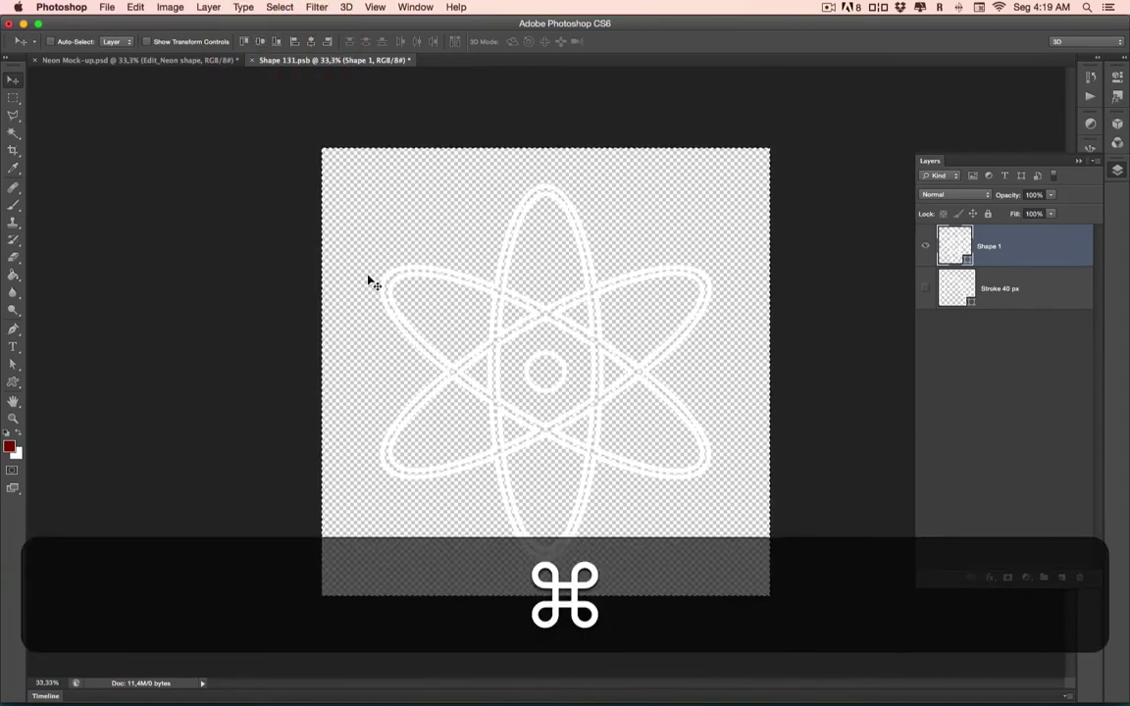
# - Deselect and select the Shape 1 layer with the shape tool active to show its 20 px stroke
pyautogui.press('super+d')
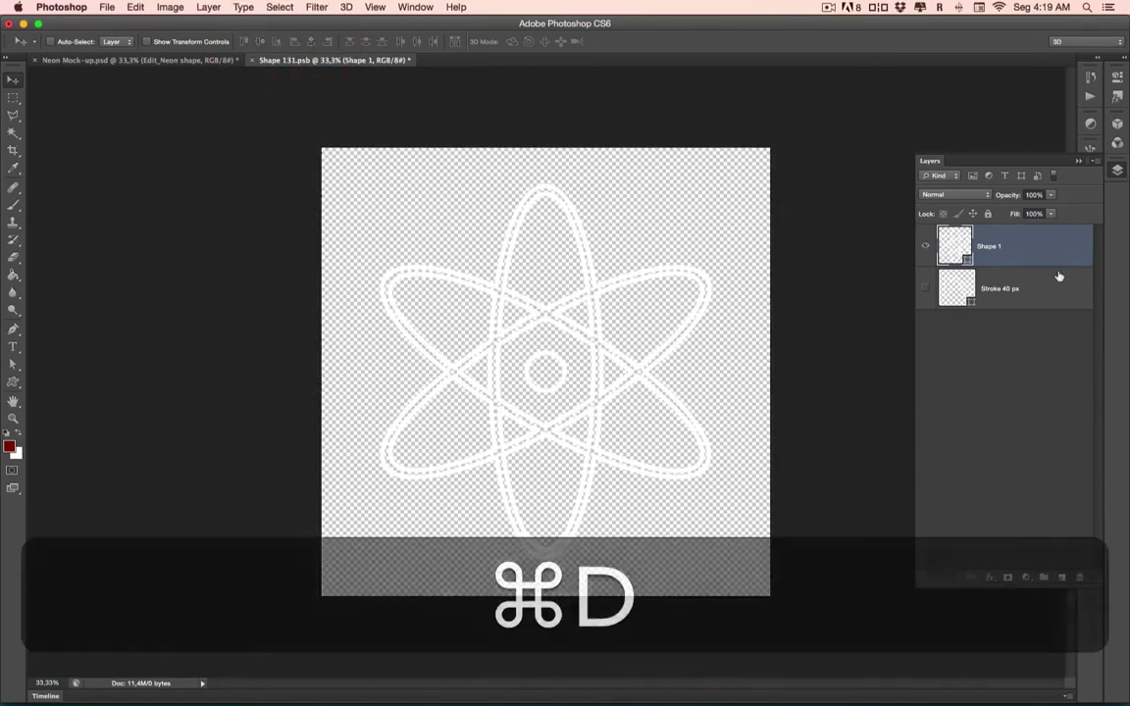
pyautogui.click(954, 244)
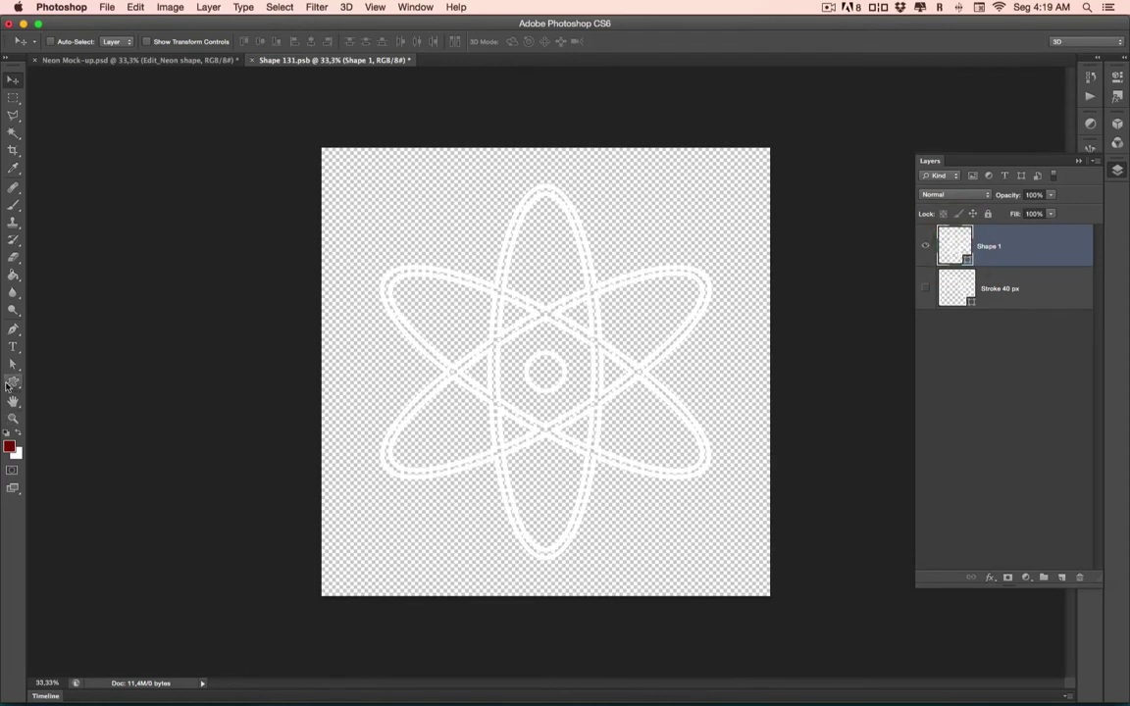
pyautogui.click(8, 383)
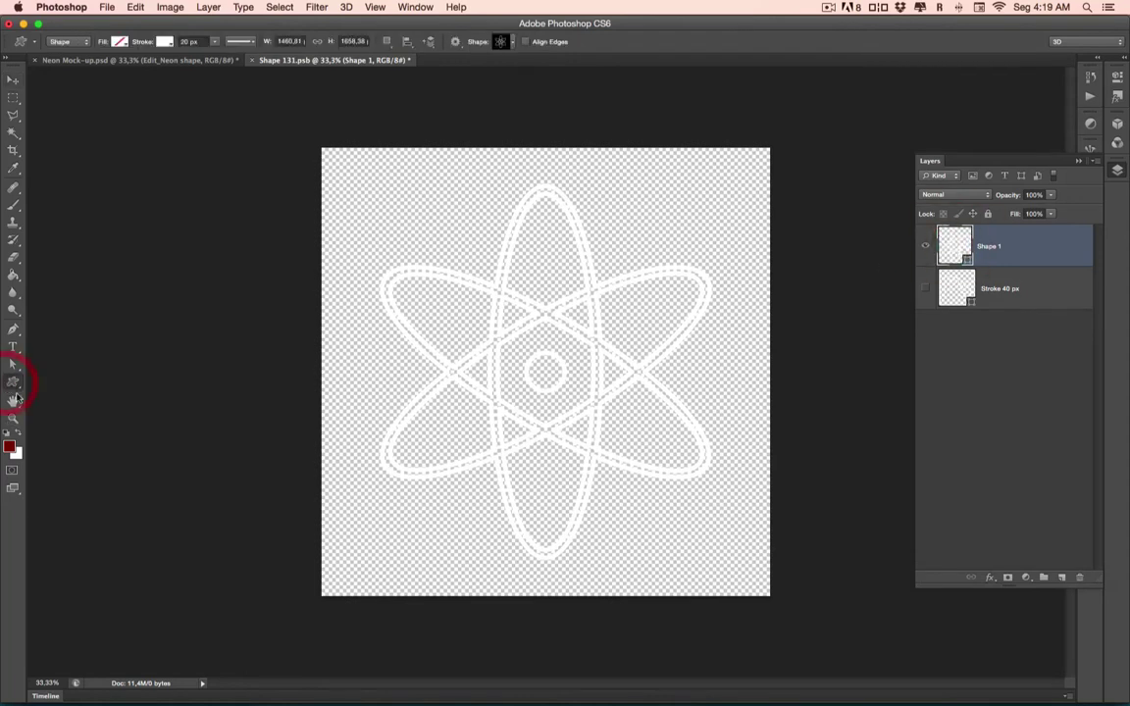
# - Make the atom's stroke a solid 21.12 px line, then close Shape 131.psb
pyautogui.click(182, 41)
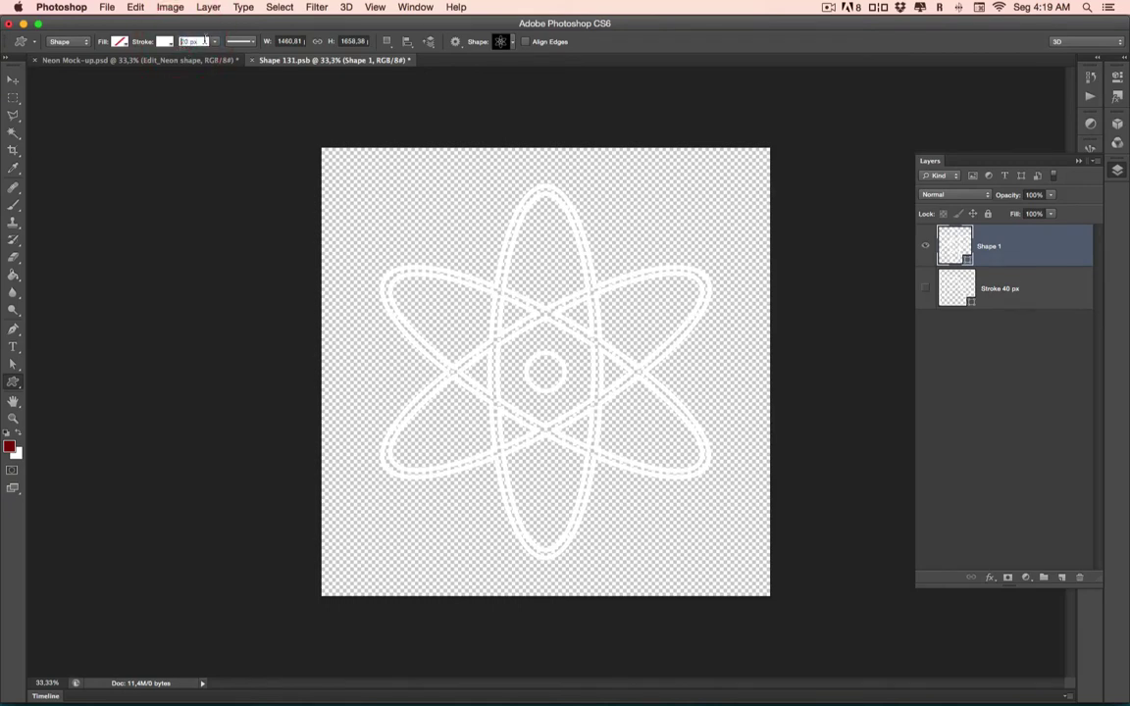
pyautogui.click(213, 45)
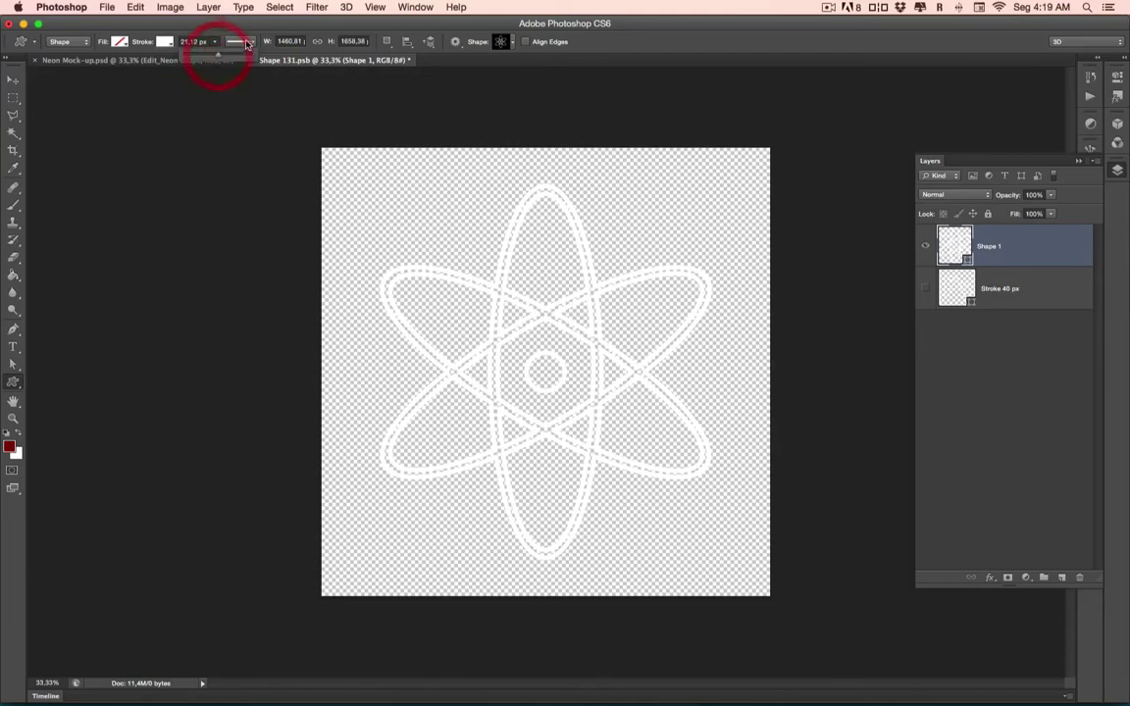
pyautogui.click(240, 41)
pyautogui.click(240, 79)
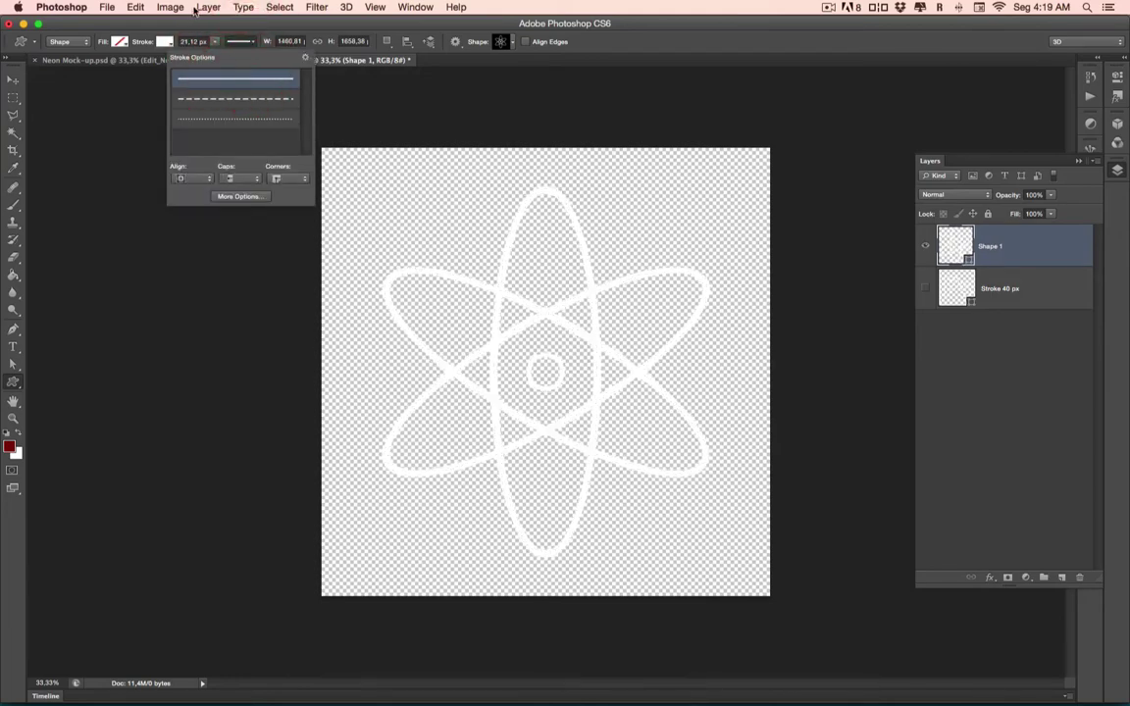
pyautogui.click(208, 37)
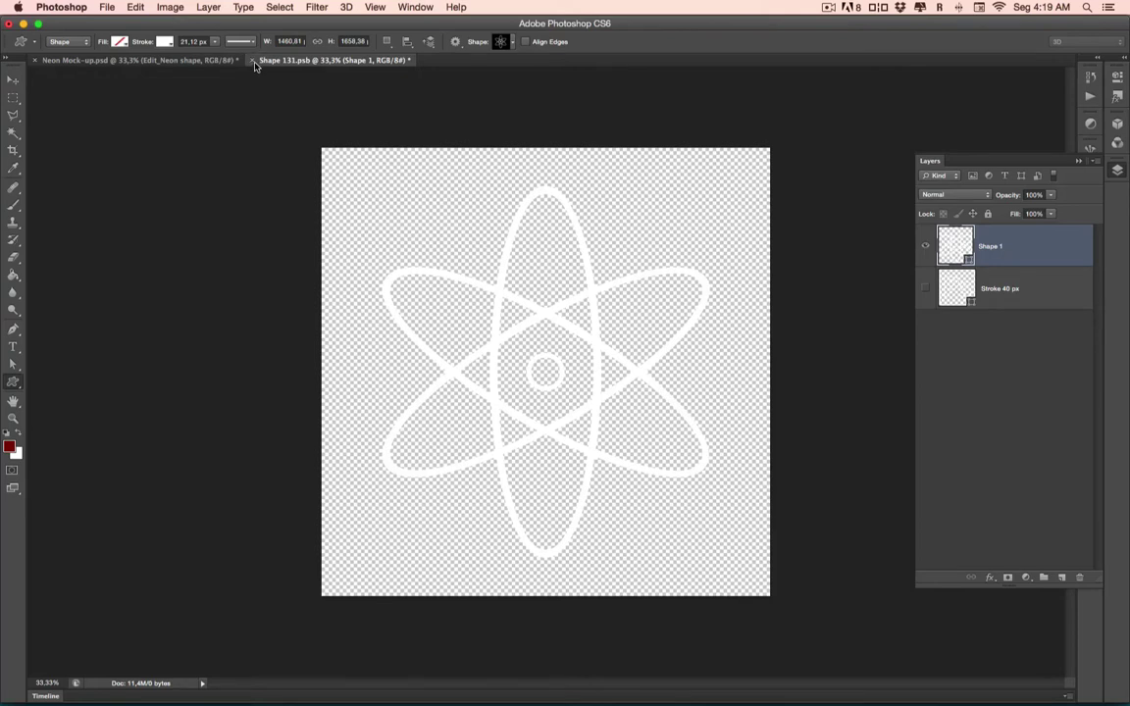
pyautogui.click(252, 61)
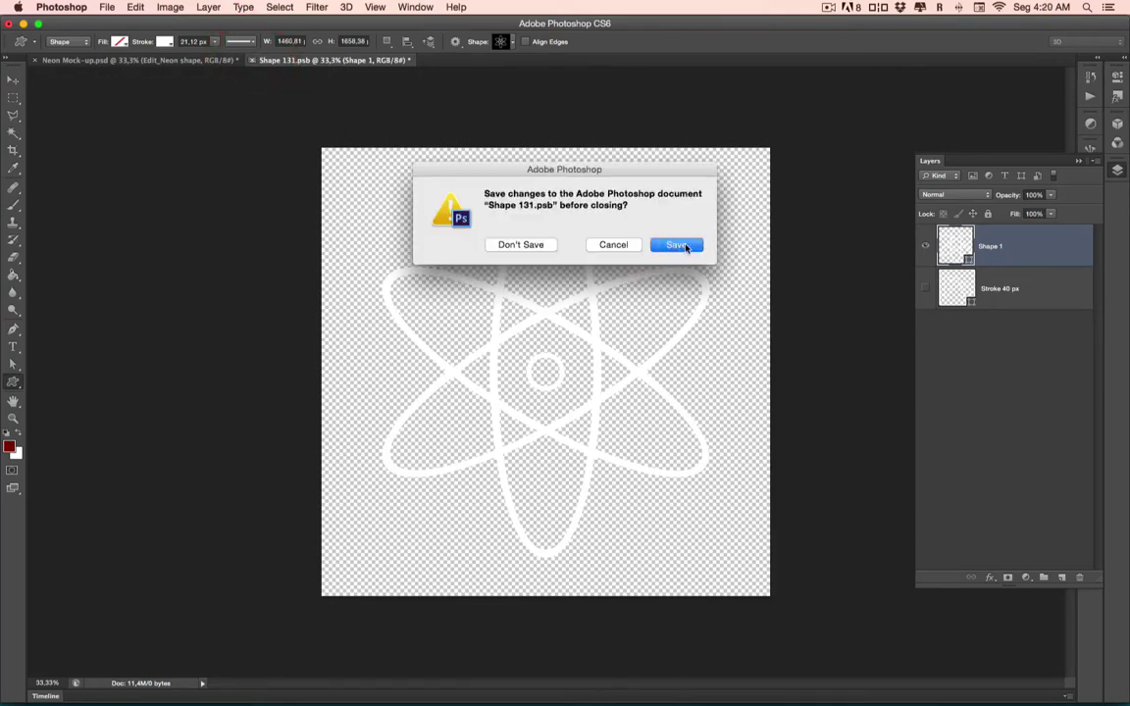
# - Save Shape 131.psb so the mockup's neon sign shows the glowing blue atom
pyautogui.click(686, 245)
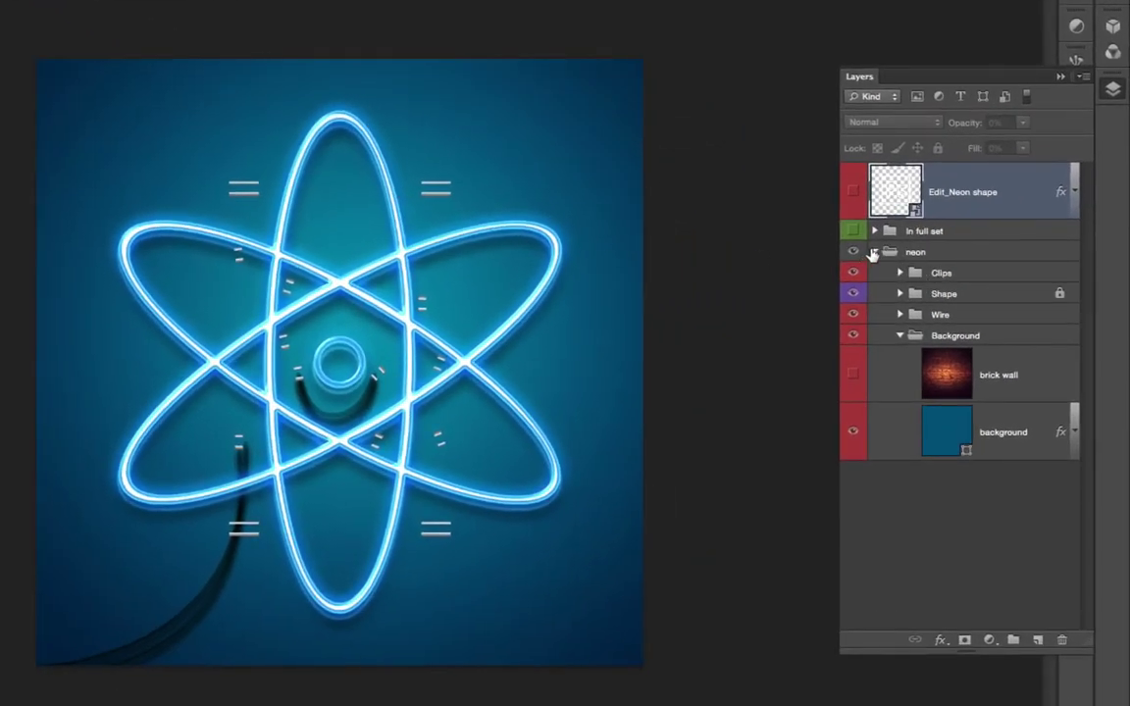
# - Expand the Clips group and toggle layer visibility to locate the Rectangle 7 copy 7 clip
pyautogui.click(873, 252)
pyautogui.click(941, 273)
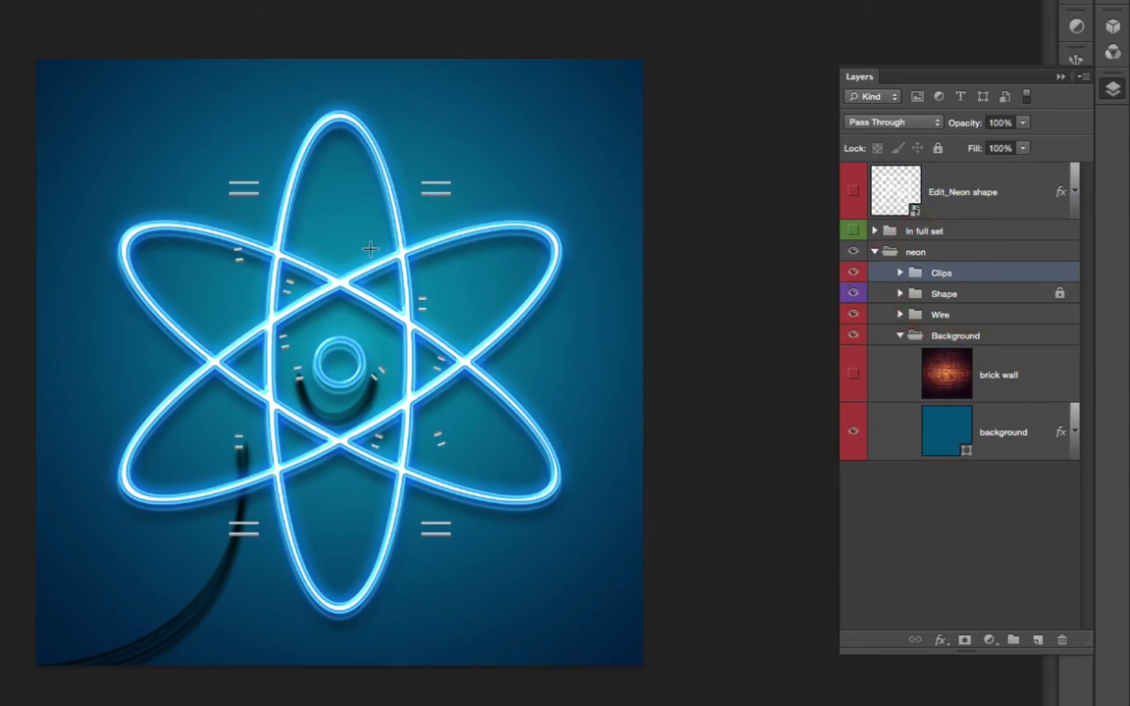
pyautogui.click(900, 274)
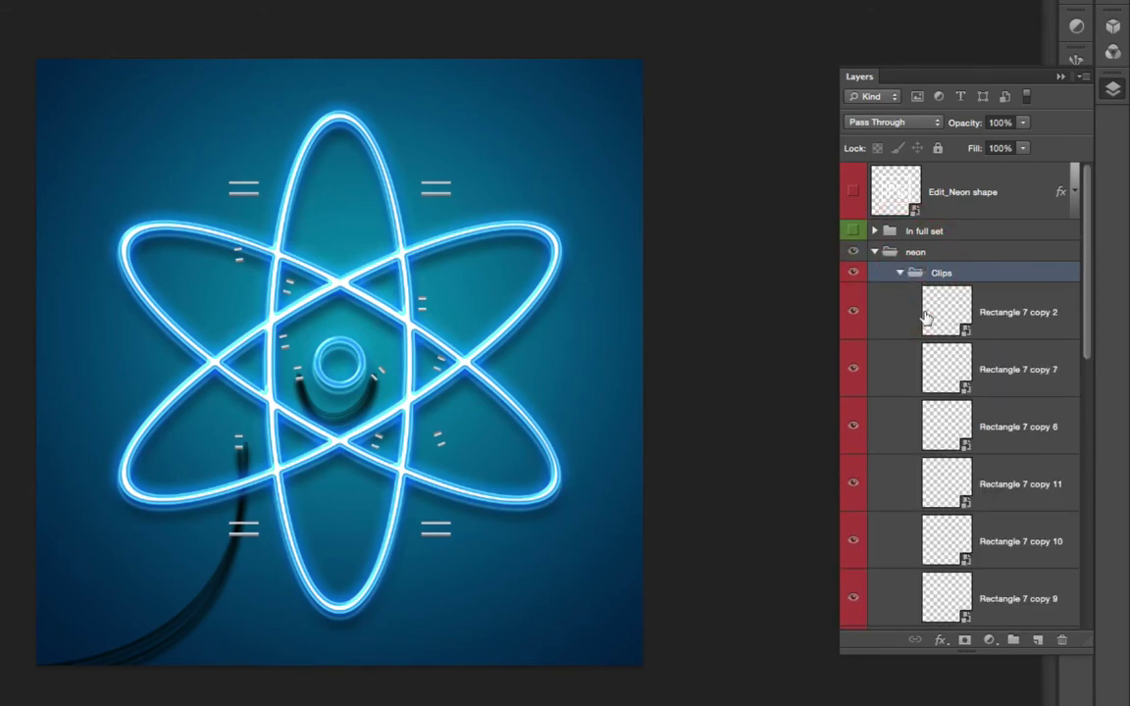
pyautogui.click(855, 312)
pyautogui.click(853, 312)
pyautogui.click(853, 370)
pyautogui.click(854, 371)
# - Move the Rectangle 7 copy 7 clip mark slightly higher on the atom tube
pyautogui.click(943, 369)
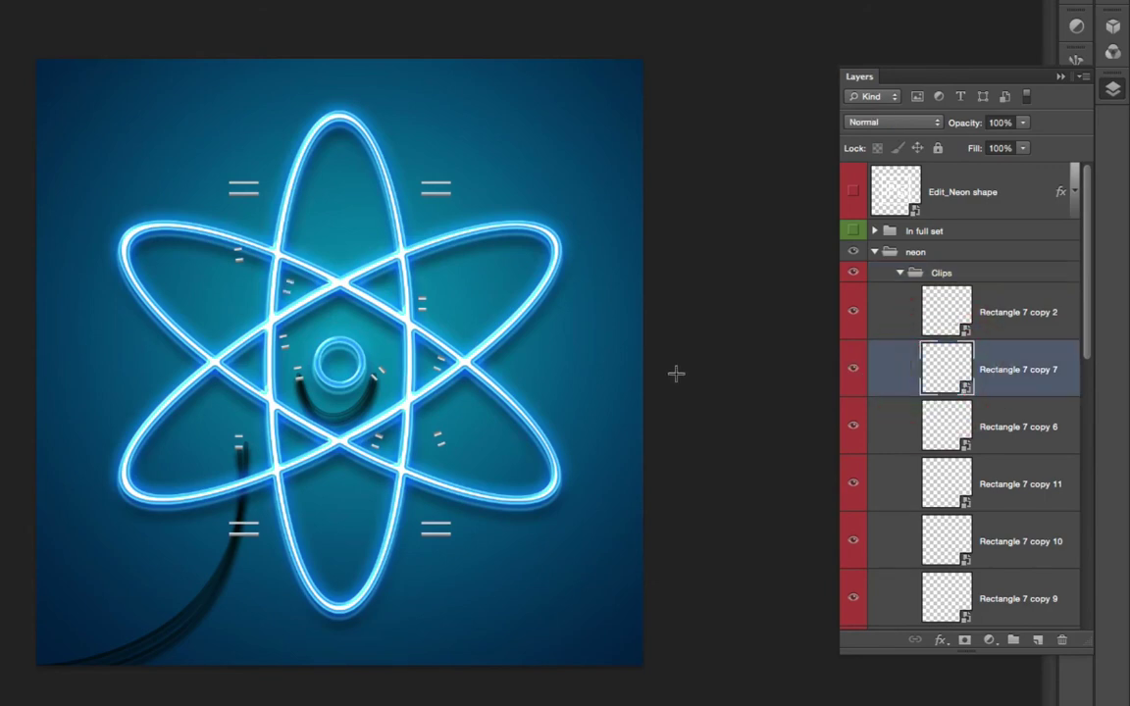
pyautogui.press('v')
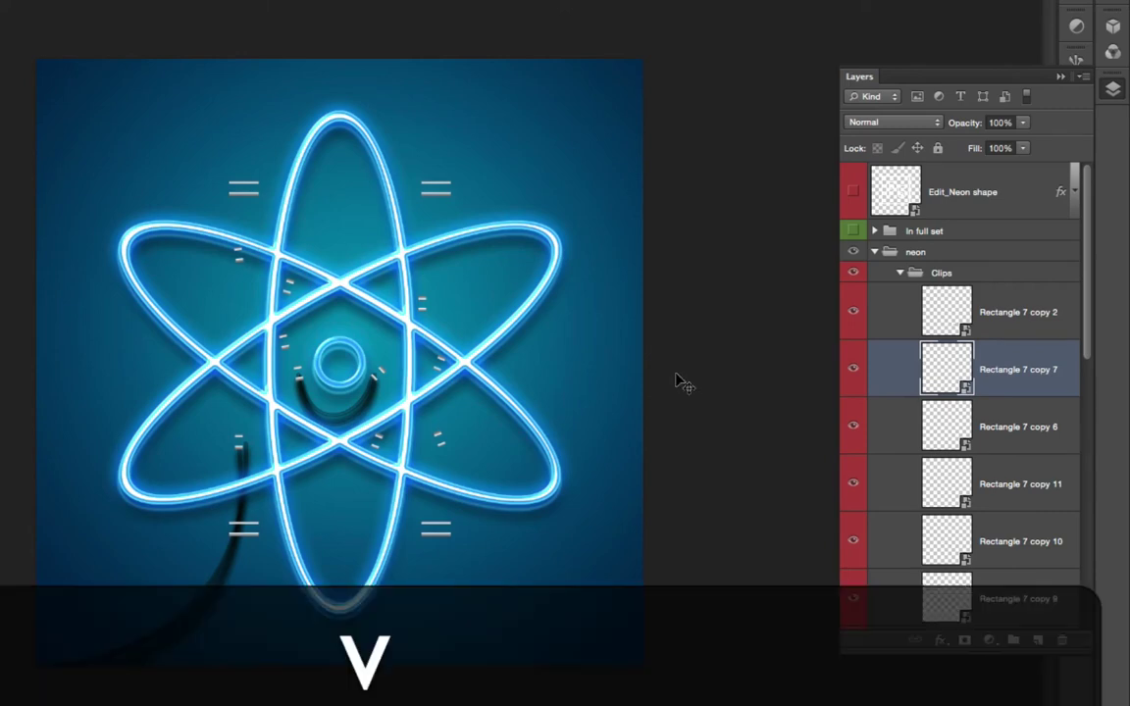
pyautogui.click(291, 284)
pyautogui.moveTo(291, 283); pyautogui.dragTo(295, 262)
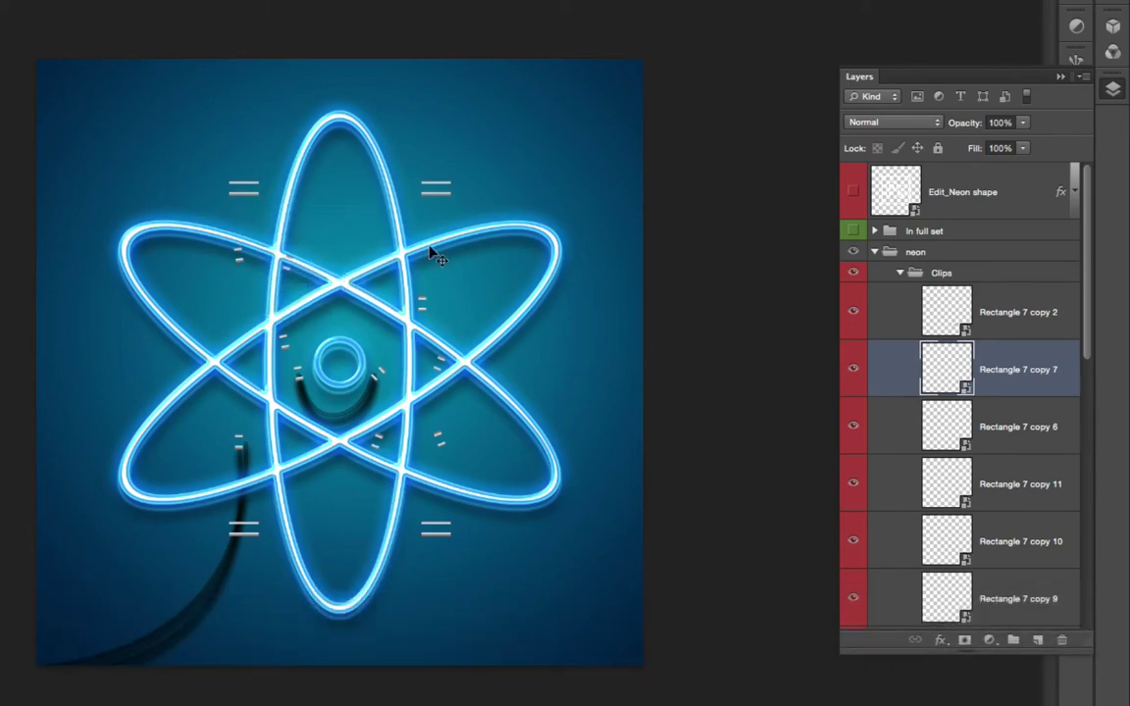
pyautogui.press('Up')
pyautogui.click(897, 275)
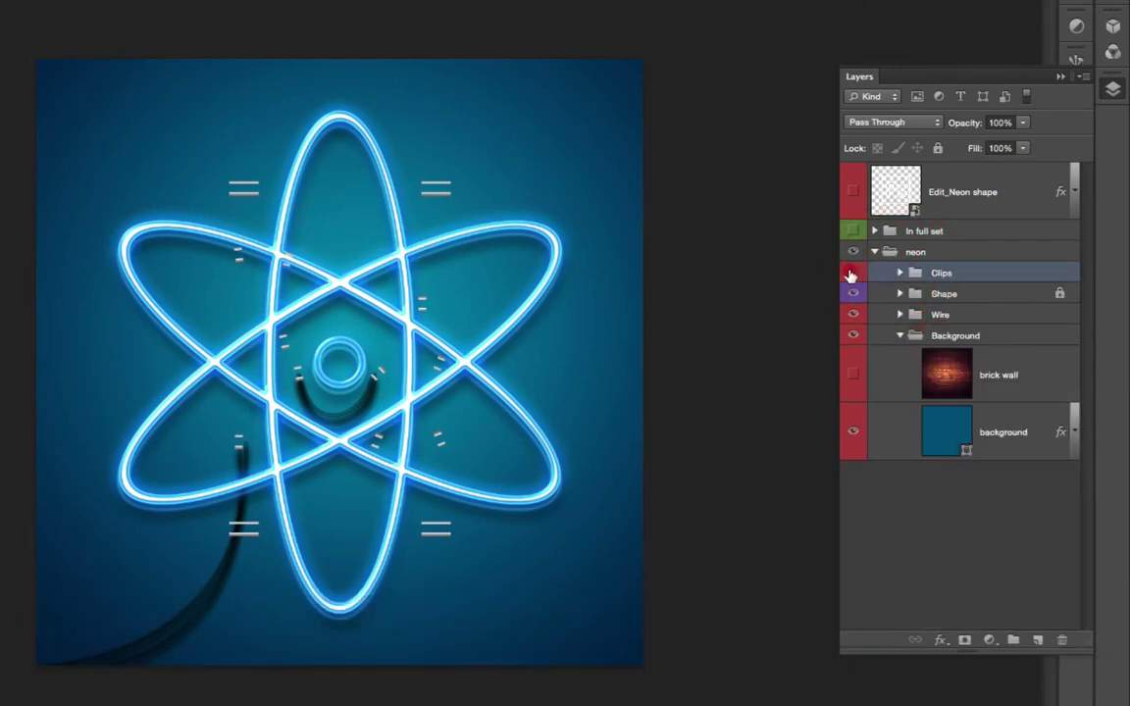
# - Hide the Clips group and drag the upper Shape 14 copy wire pieces below the atom centre
pyautogui.click(853, 273)
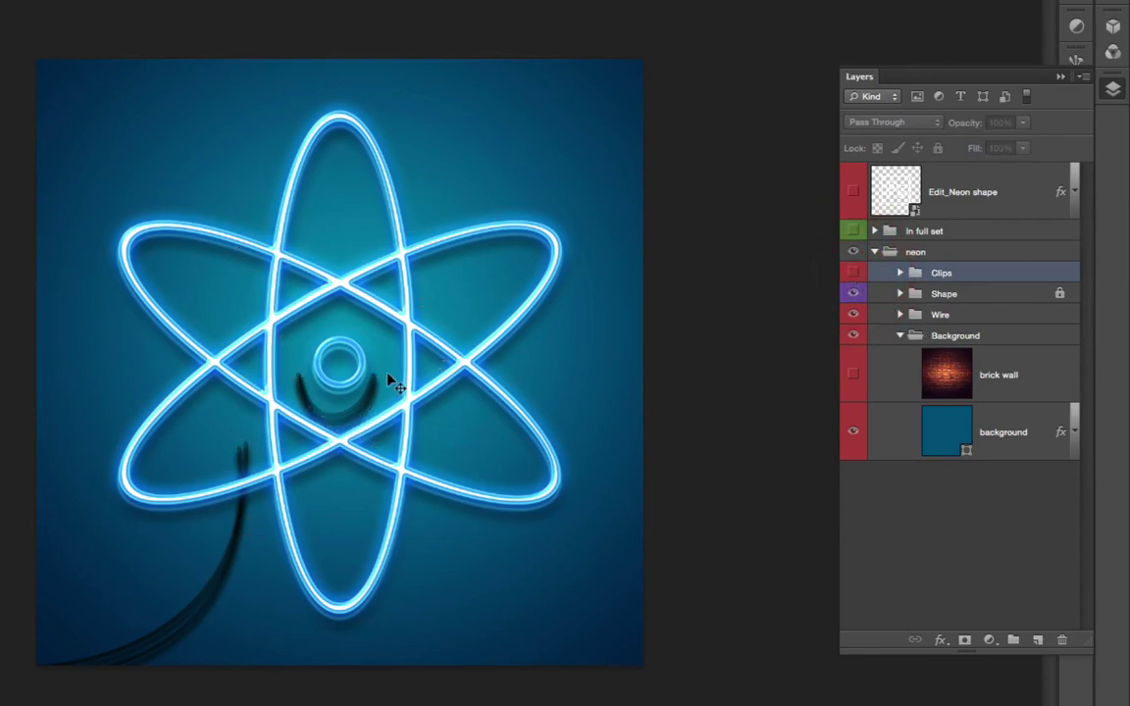
pyautogui.click(899, 315)
pyautogui.click(1015, 436)
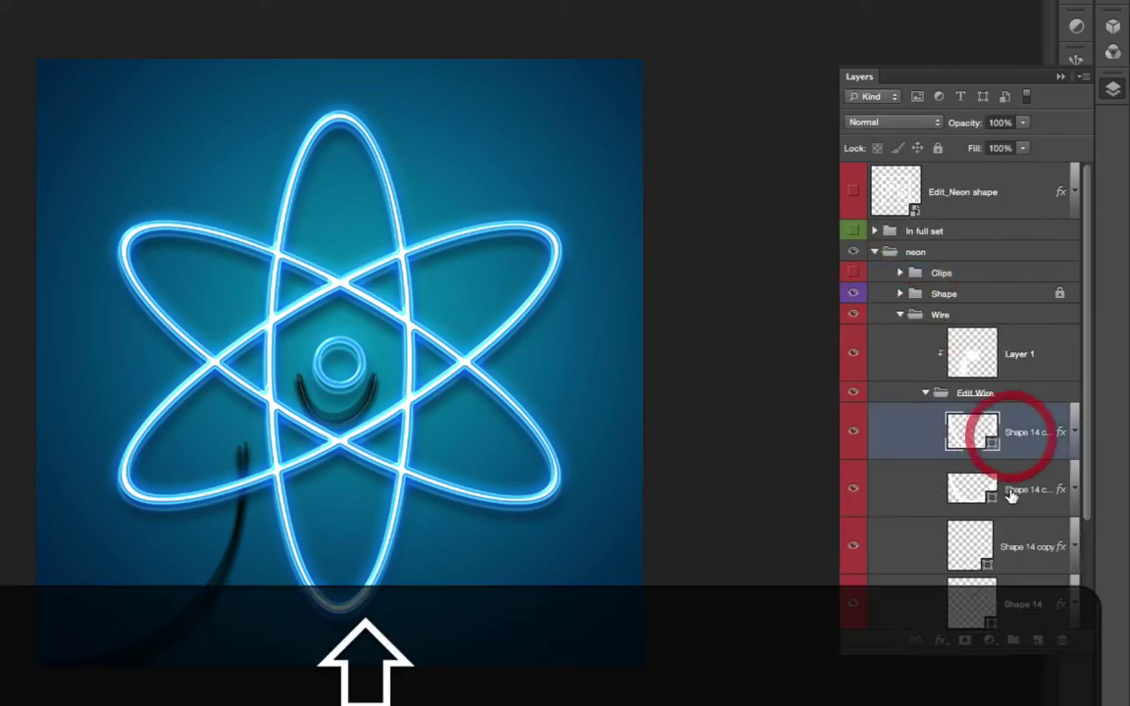
pyautogui.keyDown('shift'); pyautogui.click(1008, 490); pyautogui.keyUp('shift')
pyautogui.moveTo(371, 420); pyautogui.dragTo(363, 495)
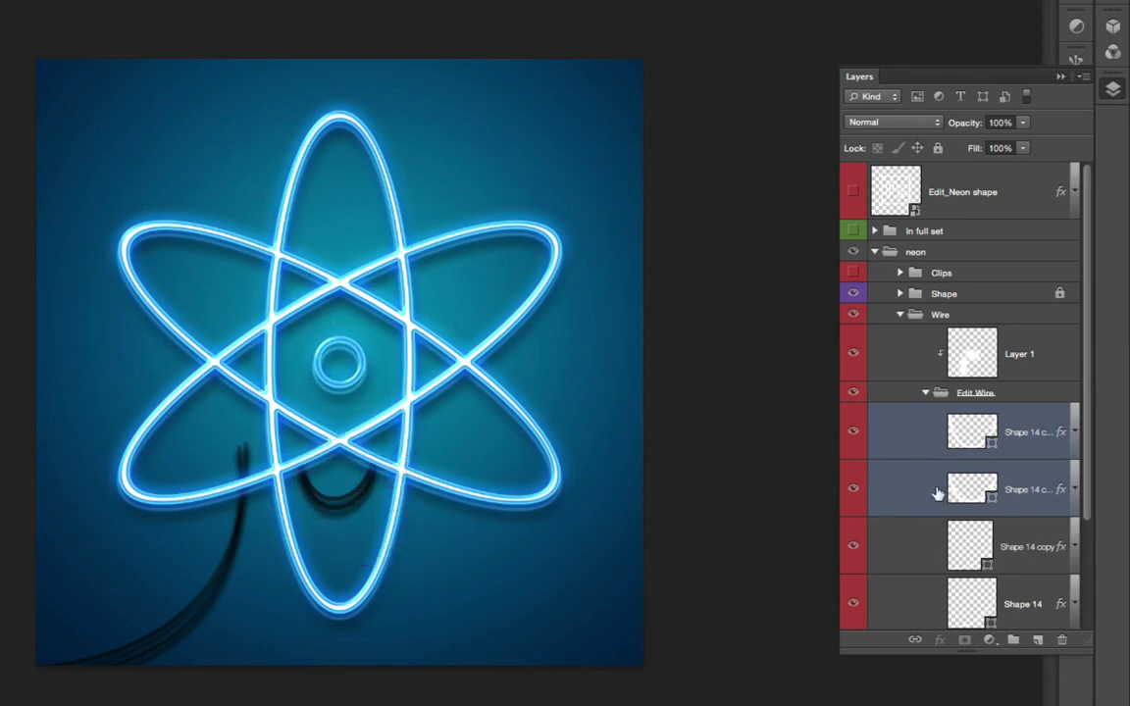
# - Move the Shape 14 copy and Shape 14 wire tail down and to the right
pyautogui.click(1013, 539)
pyautogui.keyDown('shift'); pyautogui.click(1005, 598); pyautogui.keyUp('shift')
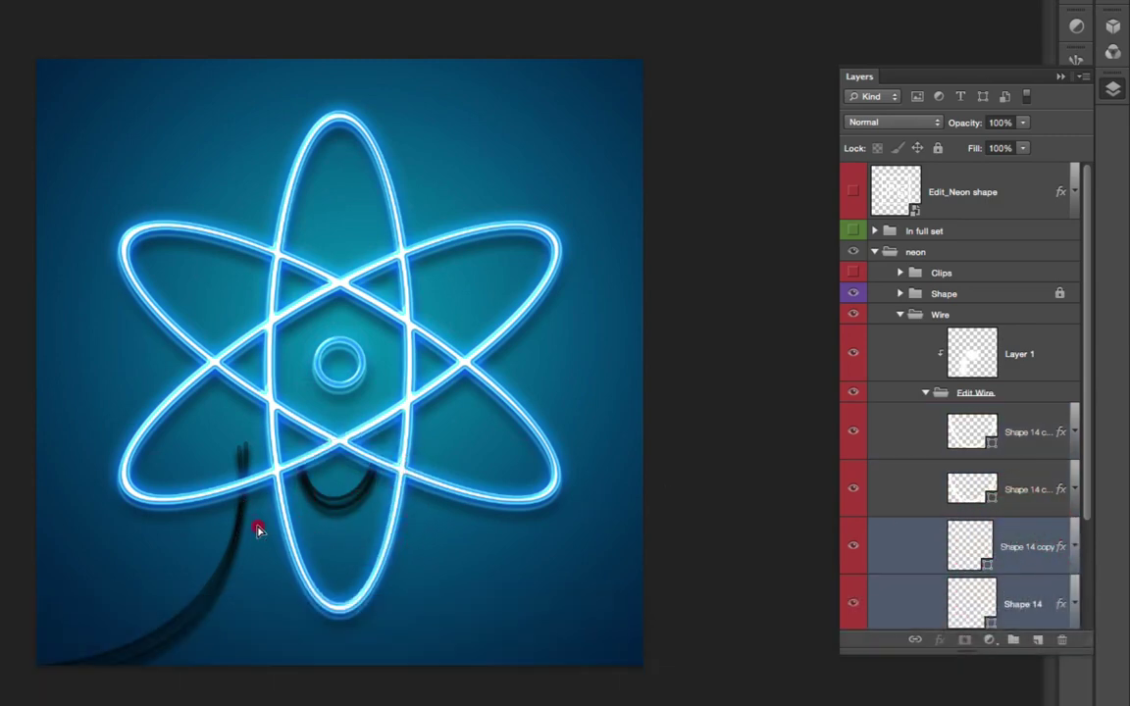
pyautogui.moveTo(245, 510); pyautogui.dragTo(270, 532)
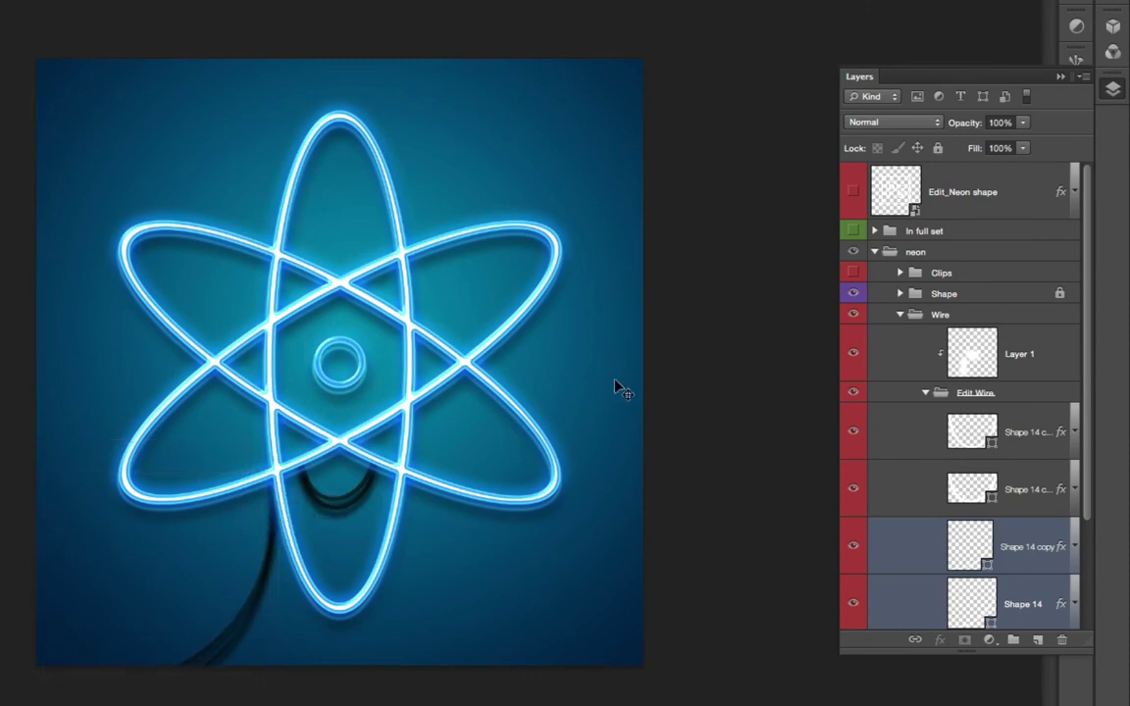
# - Collapse the Wire group and show the brick wall layer behind the neon atom
pyautogui.click(900, 314)
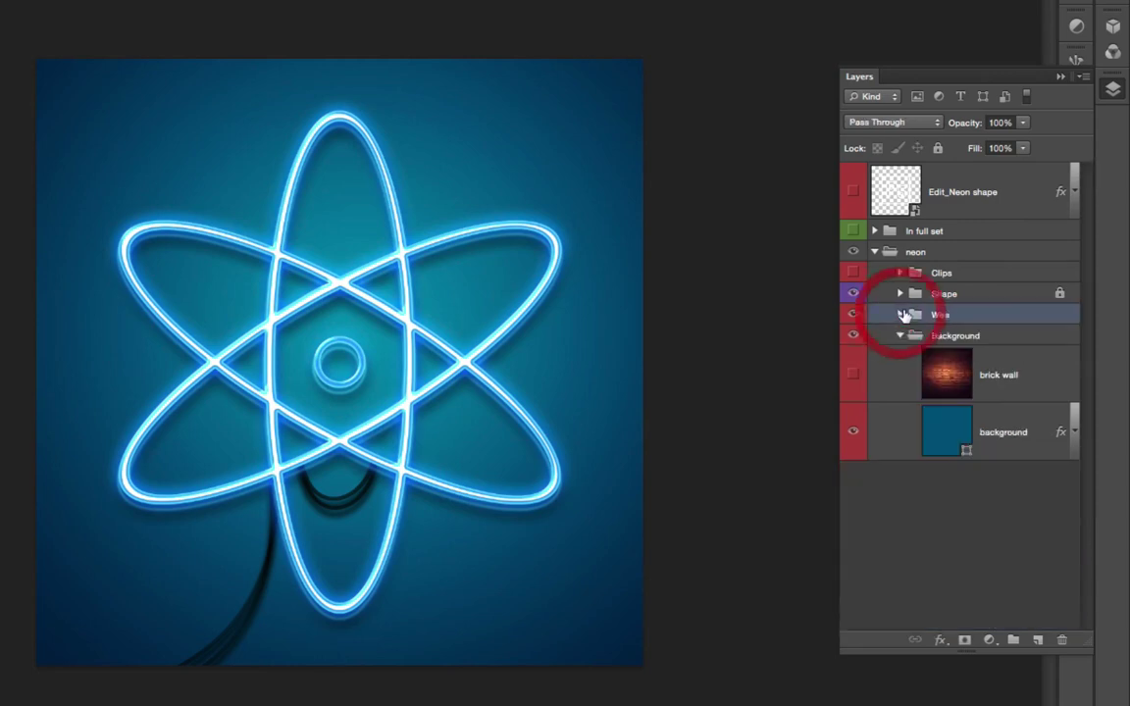
pyautogui.click(854, 375)
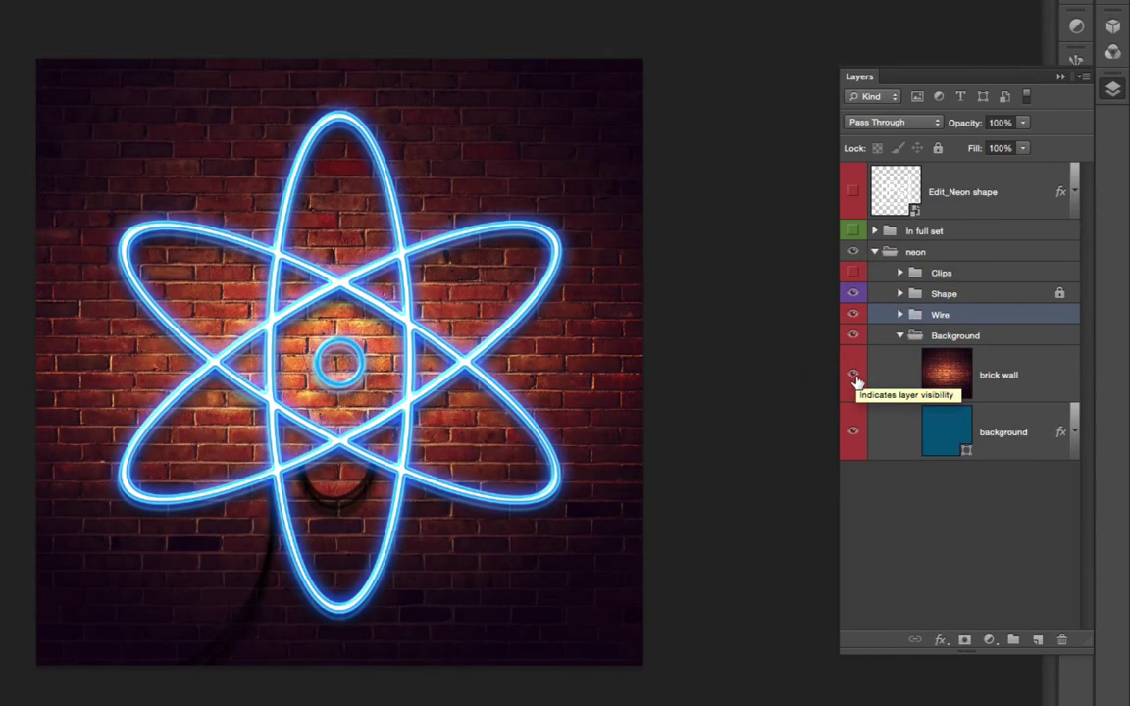